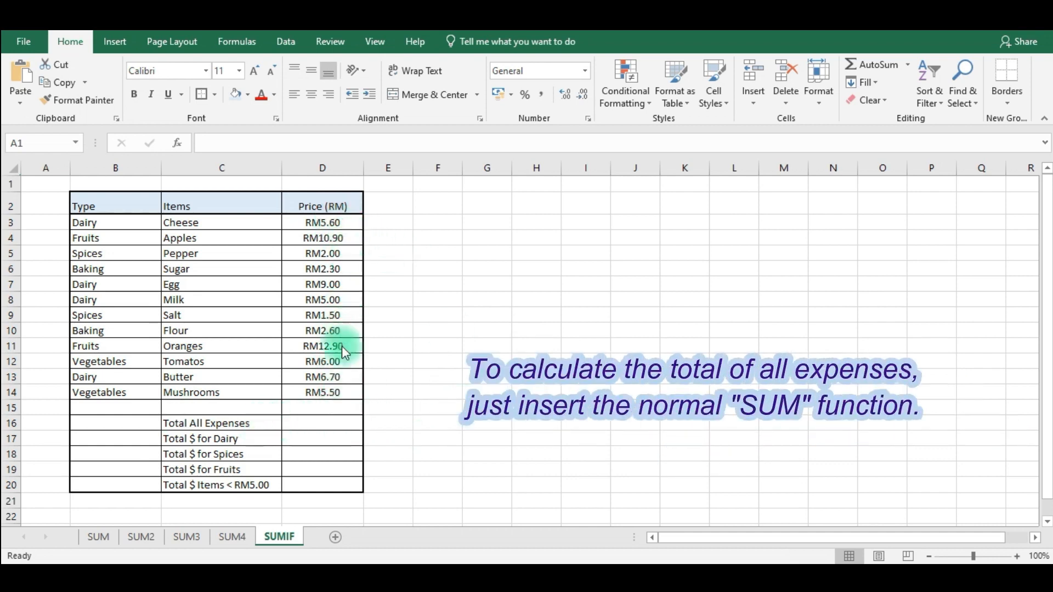
Step: Total all expenses in cell D16 with the formula =SUM(D3:D14)
{"action": "left_click", "coordinate": [324, 419]}
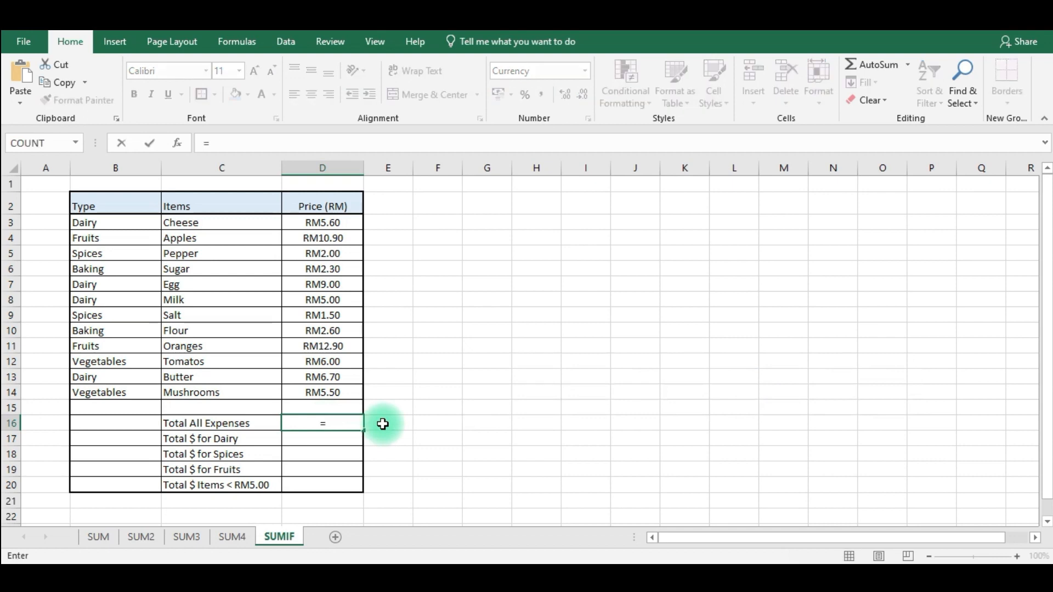
{"action": "type", "text": "=sum"}
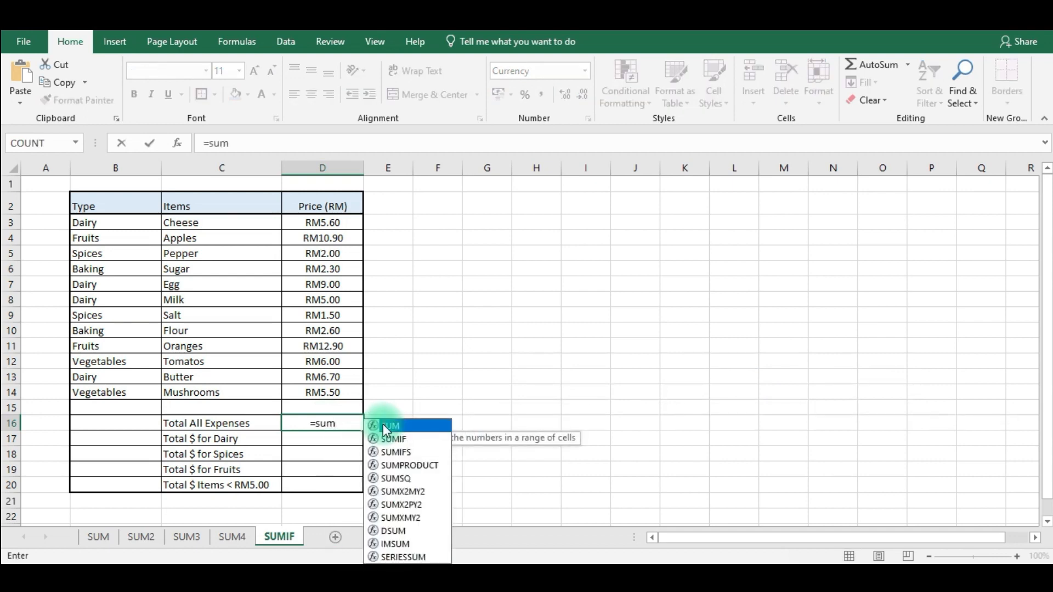
{"action": "type", "text": "("}
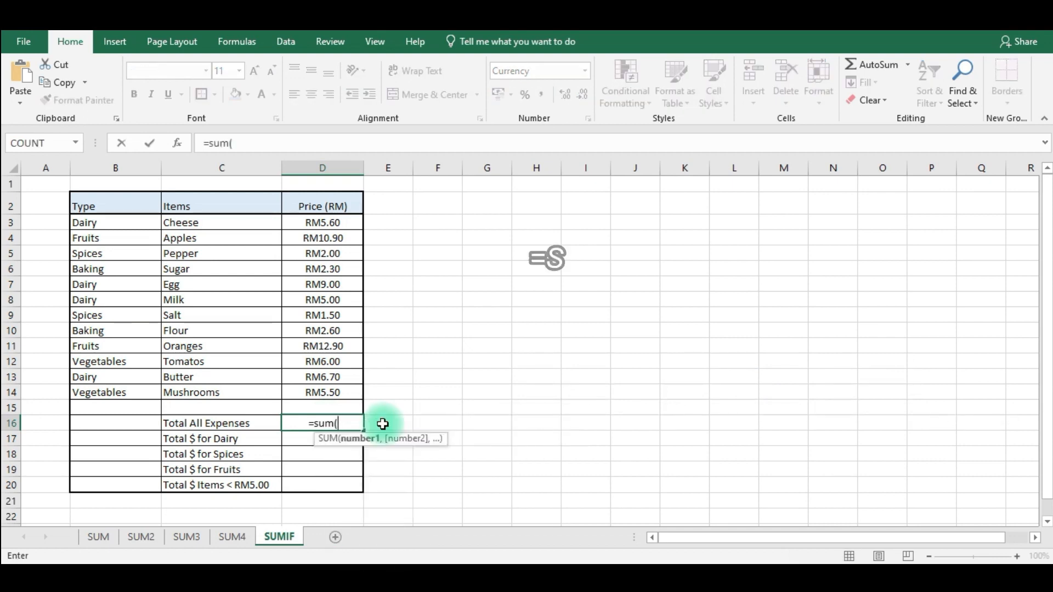
{"action": "left_click", "coordinate": [328, 222]}
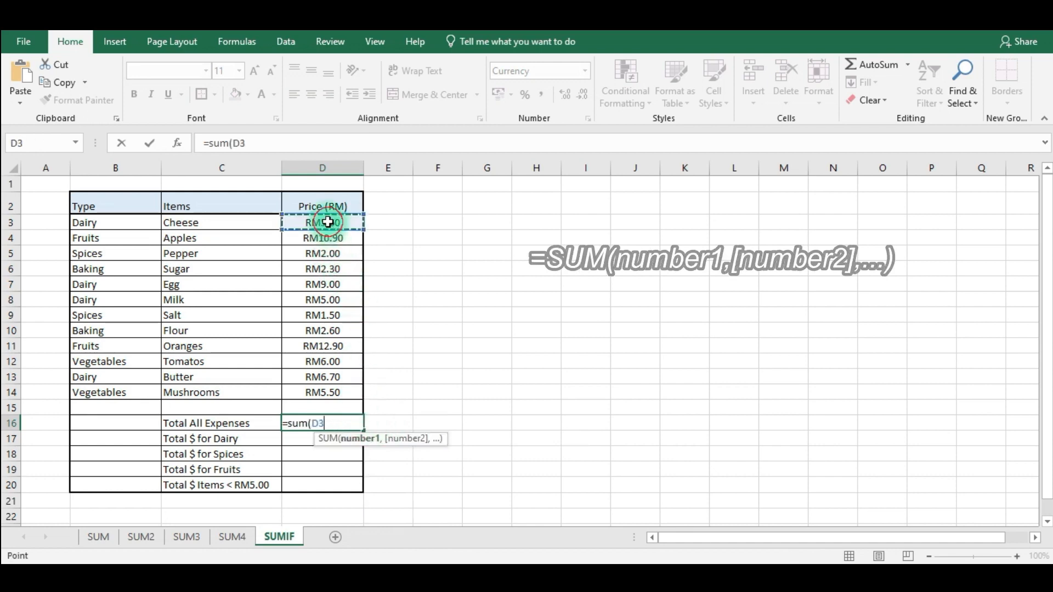
{"action": "left_click_drag", "start_coordinate": [327, 222], "coordinate": [325, 392]}
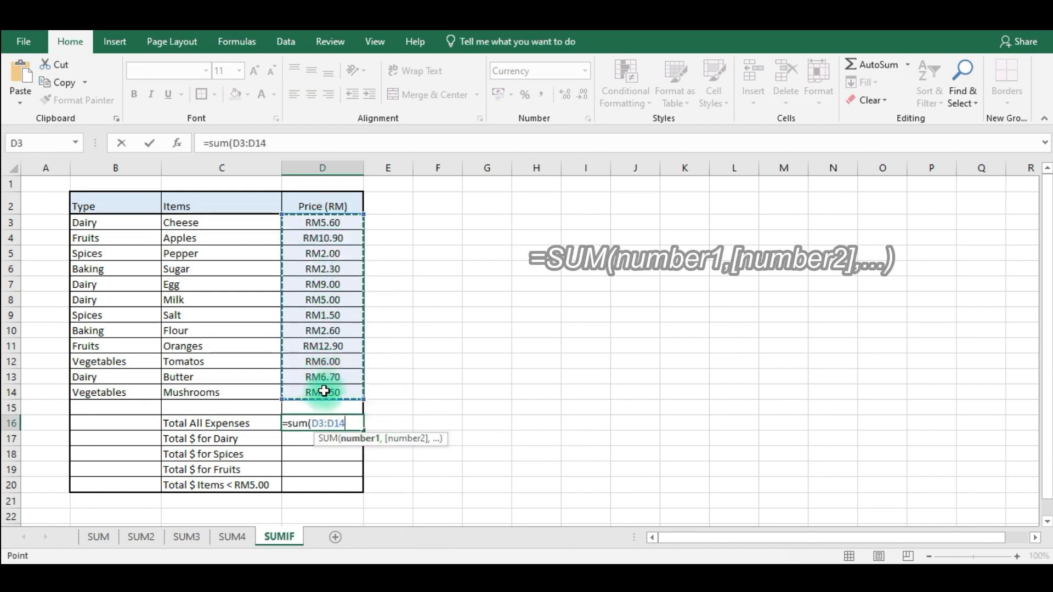
{"action": "type", "text": ")"}
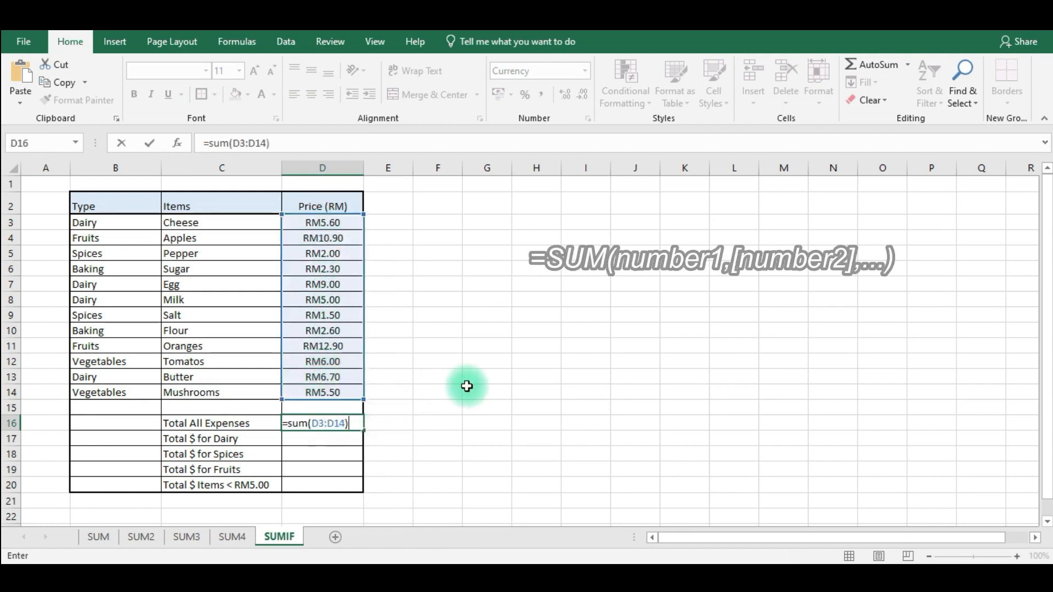
{"action": "key", "text": "Return"}
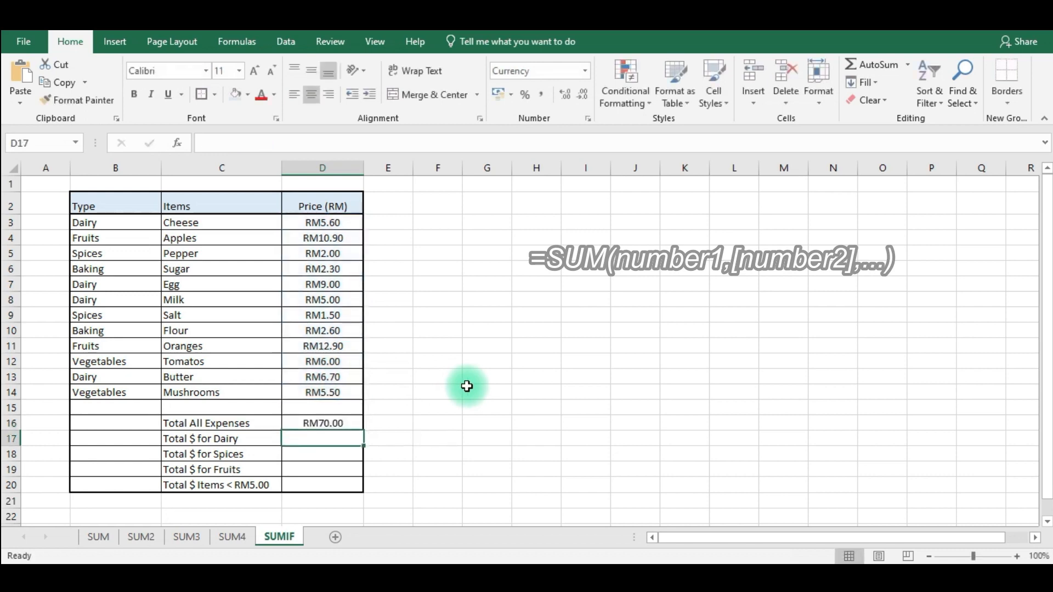
{"action": "left_click", "coordinate": [342, 424]}
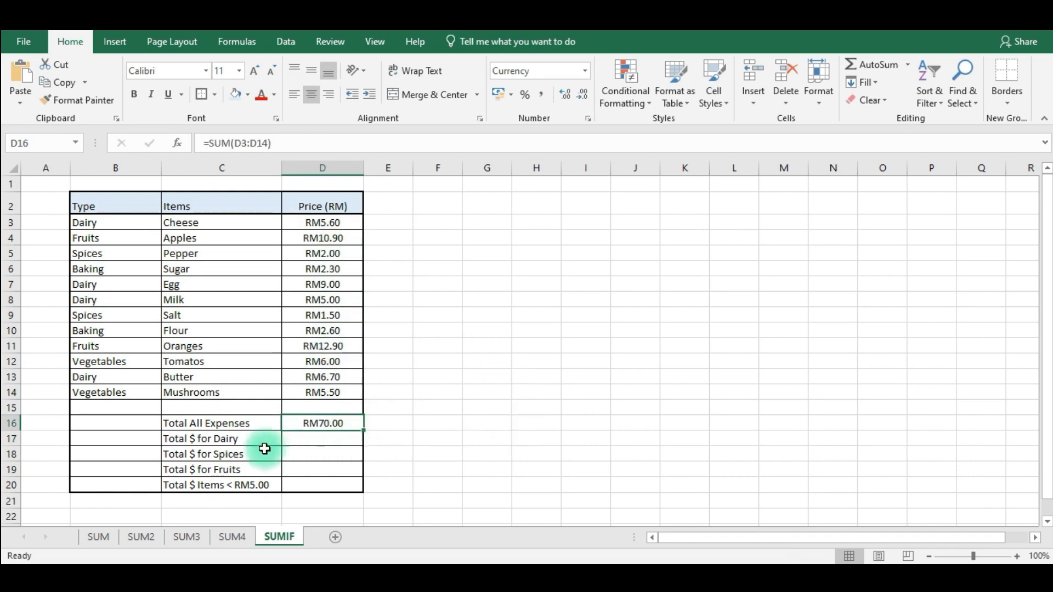
Step: Total the Dairy expenses in cell D17 with the formula =SUMIF(B3:B14,"Dairy",D3:D14)
{"action": "left_click", "coordinate": [238, 441]}
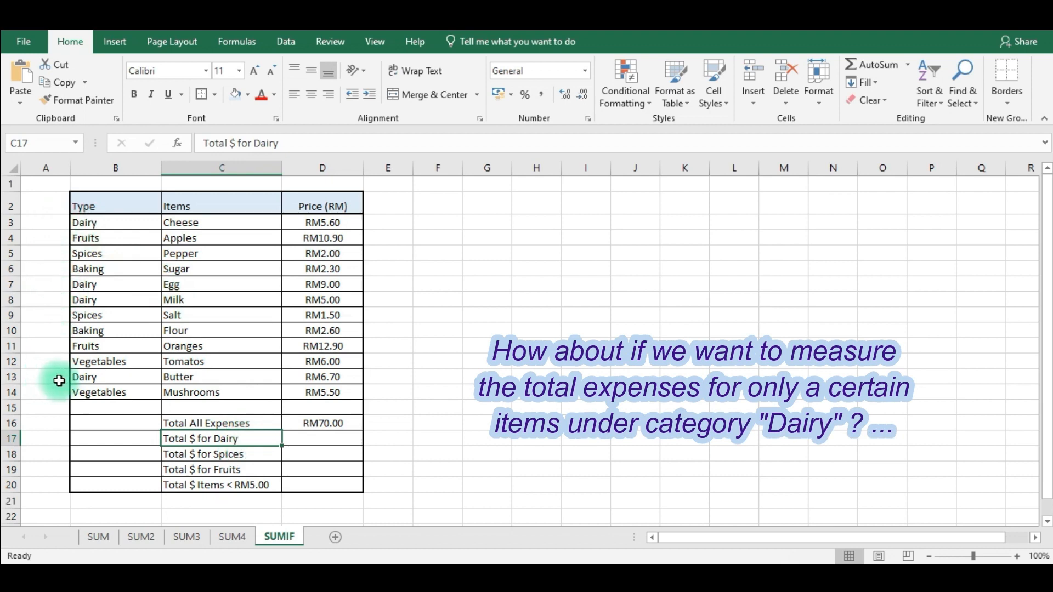
{"action": "left_click", "coordinate": [324, 439]}
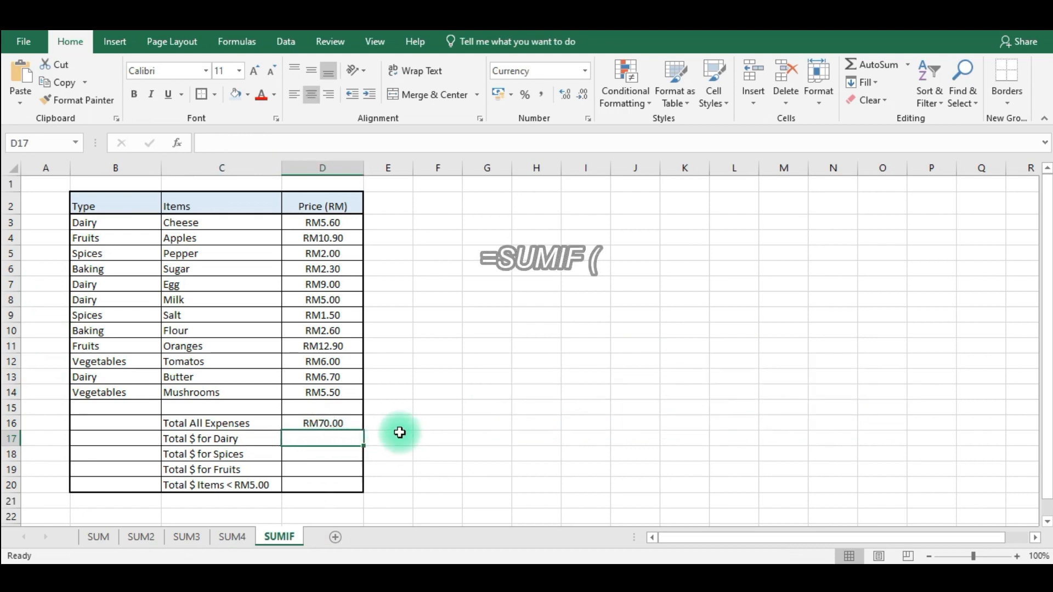
{"action": "type", "text": "=sum"}
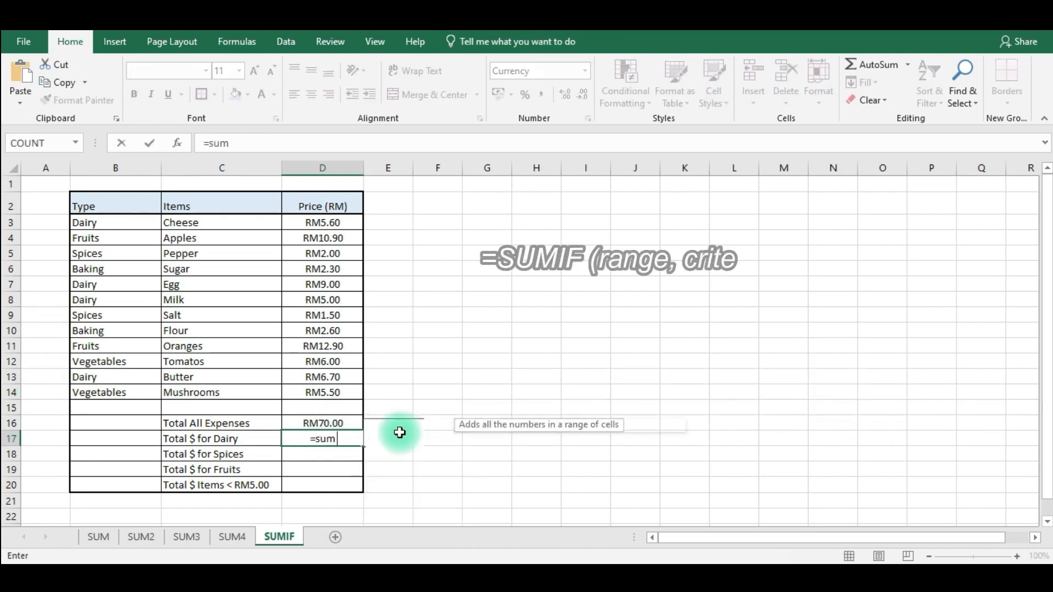
{"action": "type", "text": "if("}
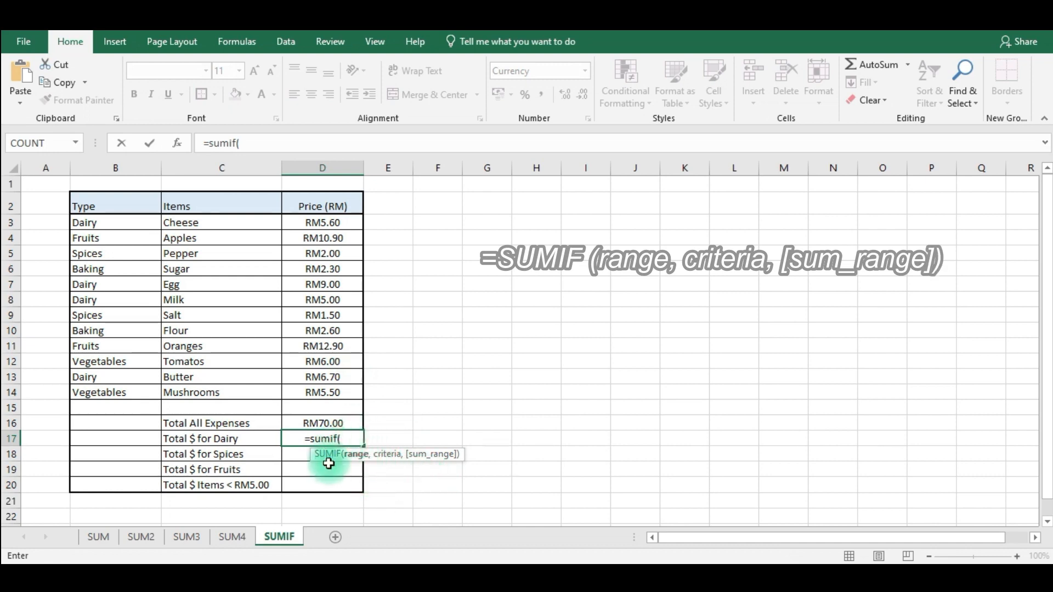
{"action": "left_click", "coordinate": [110, 220]}
{"action": "left_click_drag", "start_coordinate": [112, 249], "coordinate": [105, 394]}
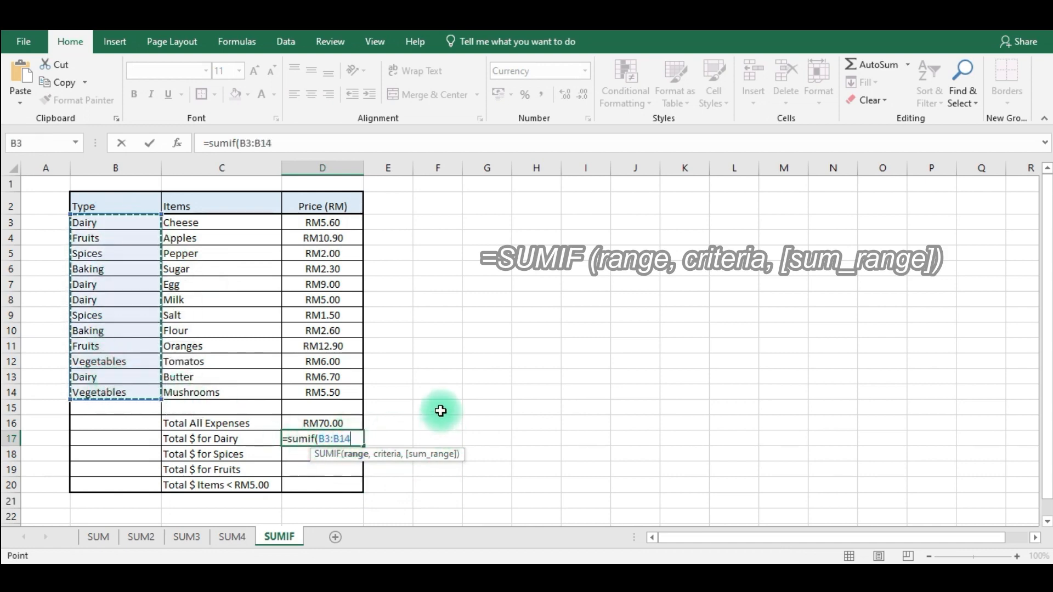
{"action": "type", "text": ","}
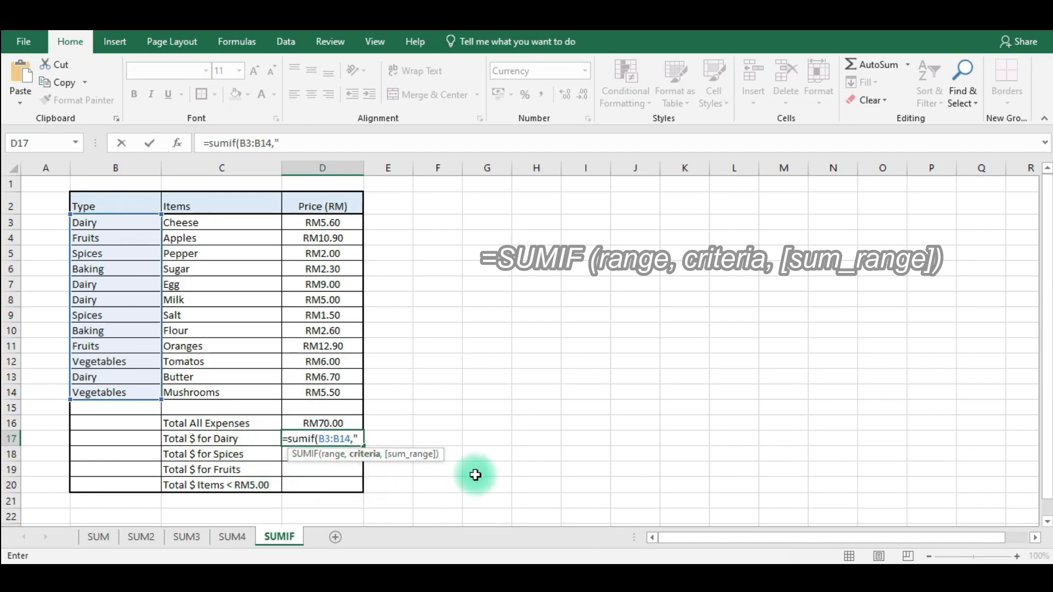
{"action": "type", "text": "Dairy"}
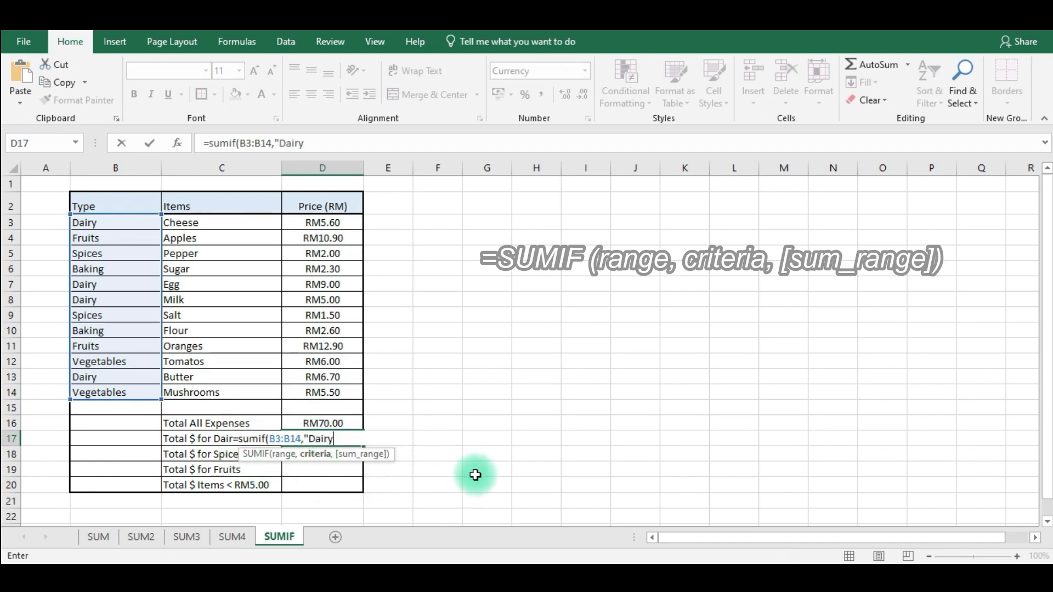
{"action": "type", "text": "\","}
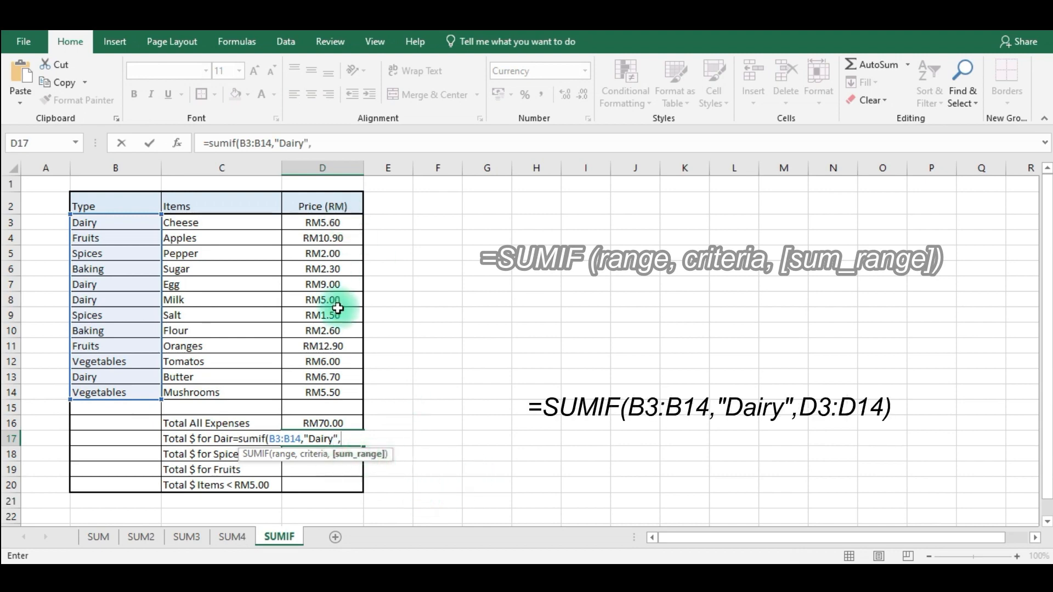
{"action": "left_click_drag", "start_coordinate": [336, 222], "coordinate": [338, 402]}
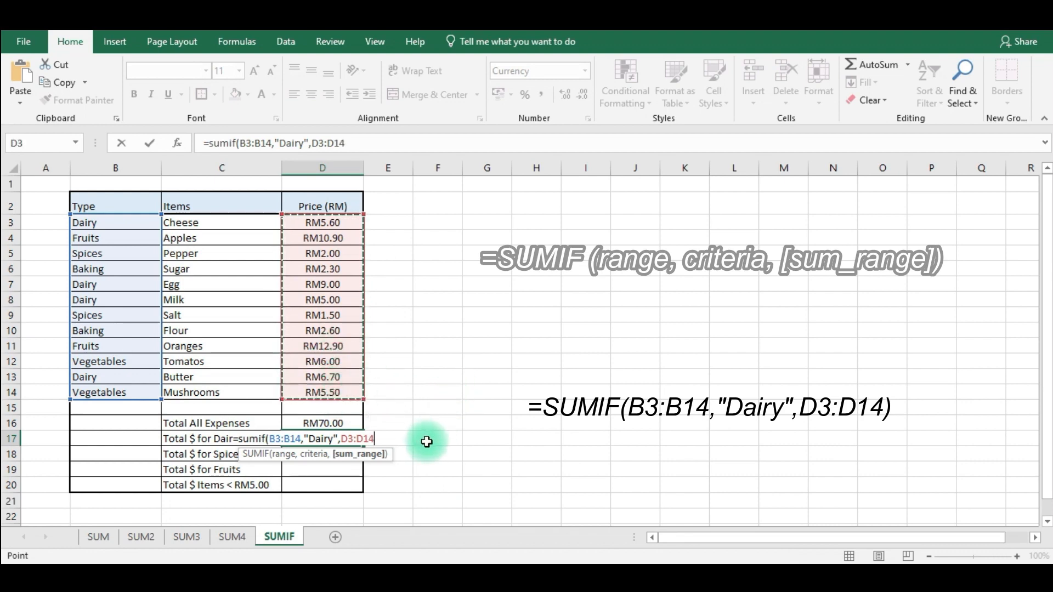
{"action": "key", "text": "Return"}
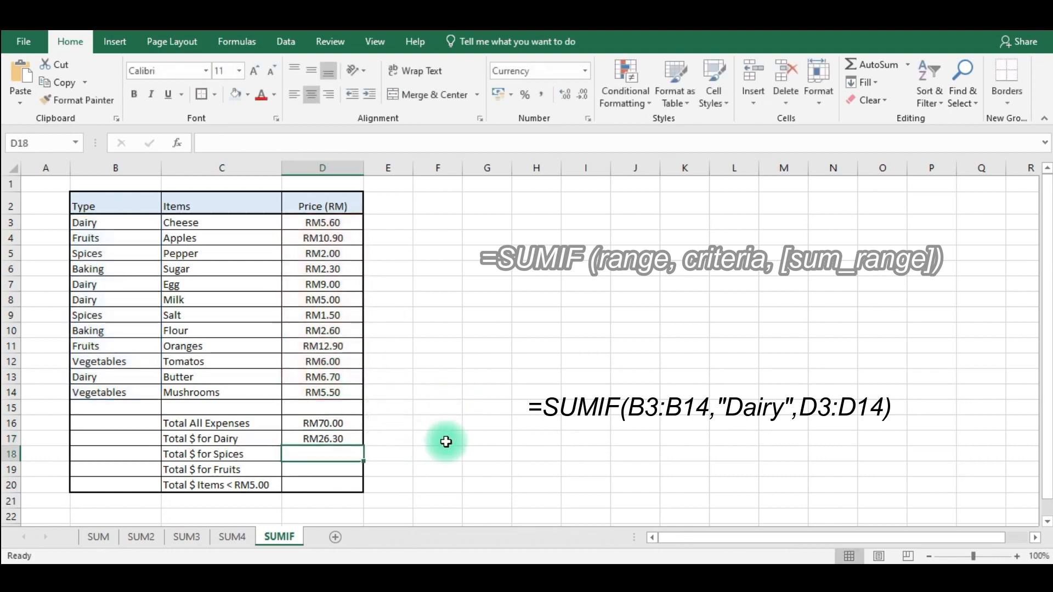
Step: Check the Dairy formula in D17 against the prices of the cheese, egg, milk and butter rows
{"action": "left_click", "coordinate": [350, 441]}
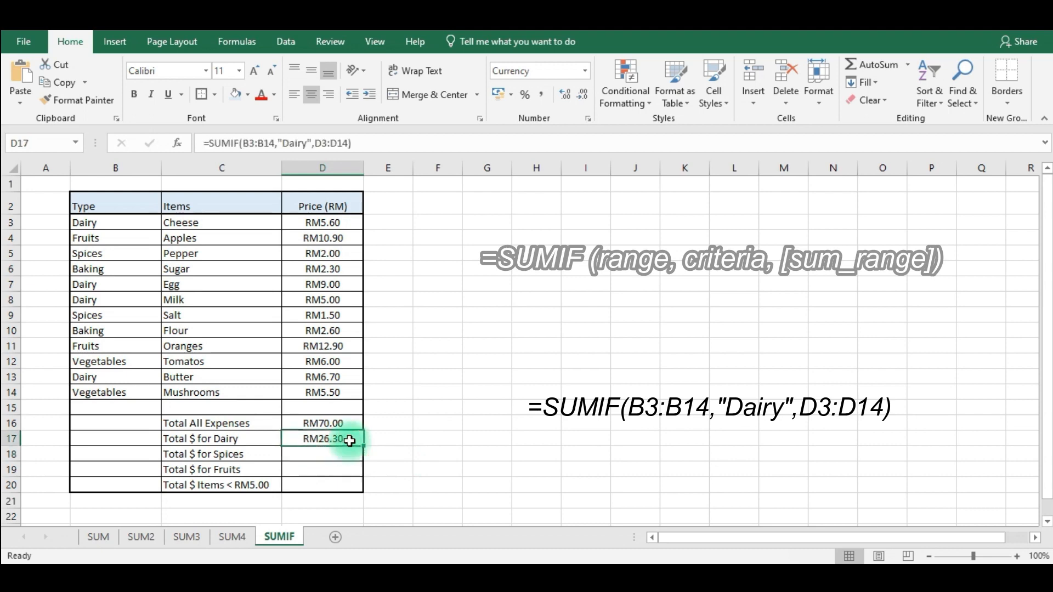
{"action": "left_click", "coordinate": [334, 222]}
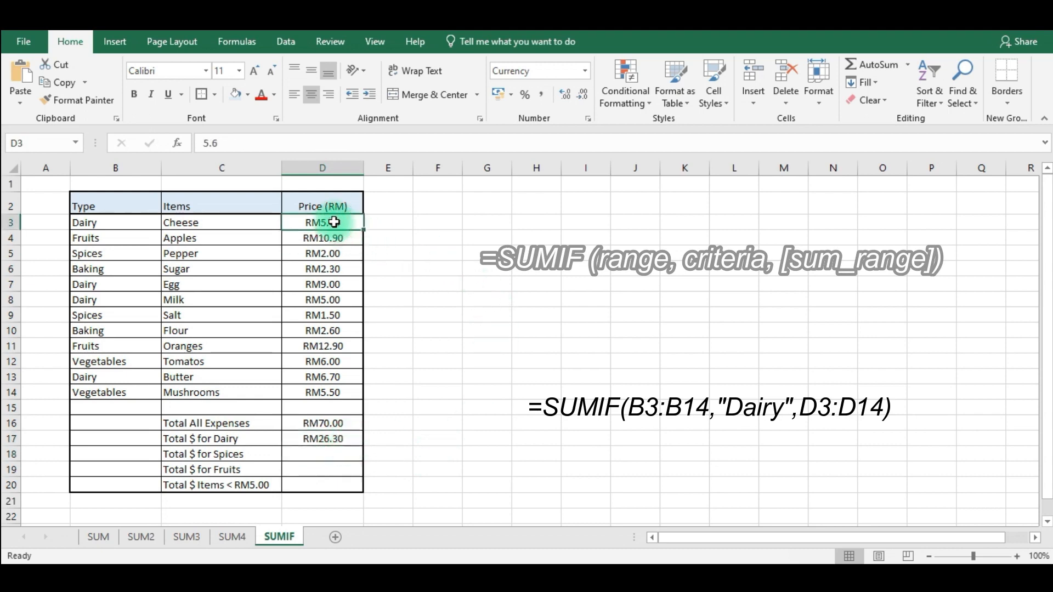
{"action": "left_click", "coordinate": [343, 285]}
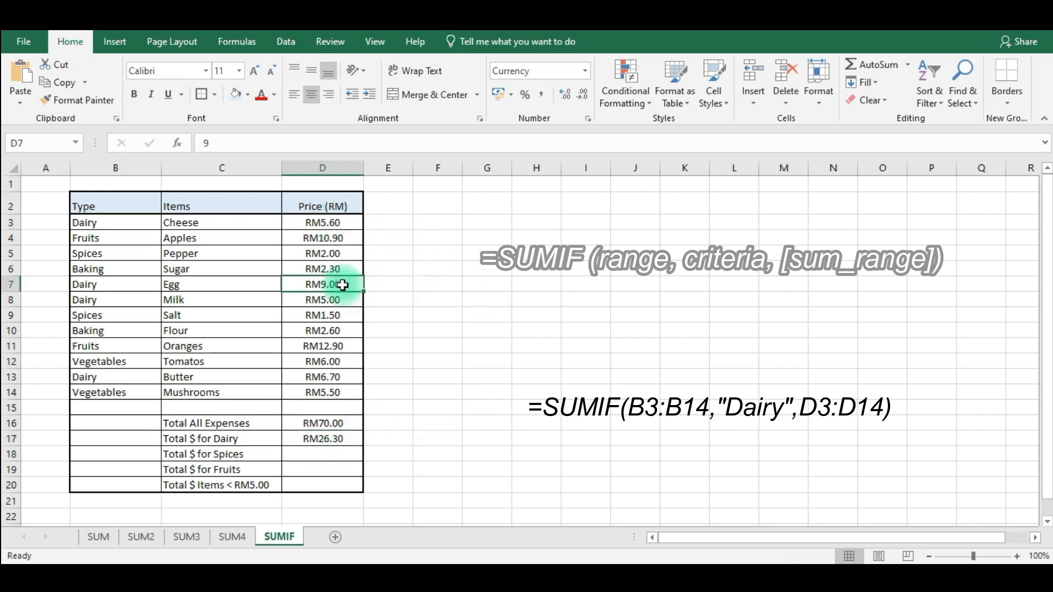
{"action": "left_click", "coordinate": [332, 304]}
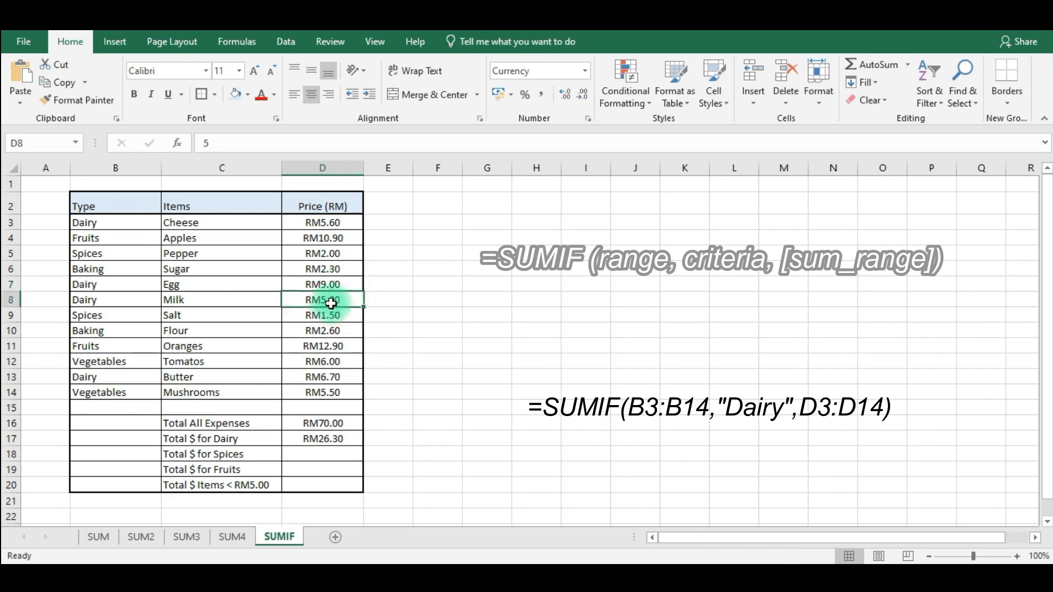
{"action": "left_click", "coordinate": [336, 375]}
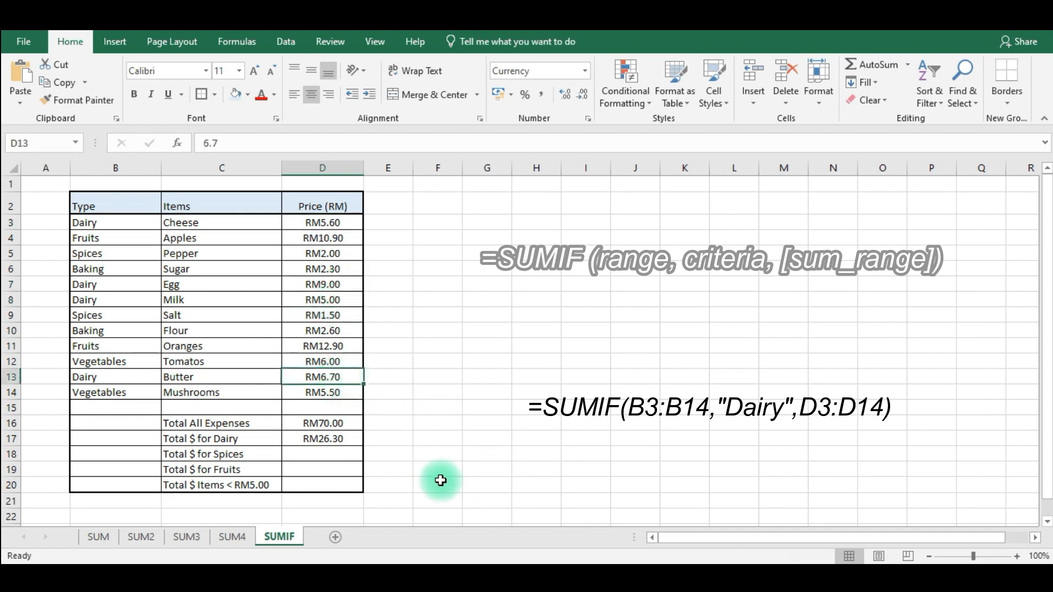
{"action": "left_click", "coordinate": [339, 439]}
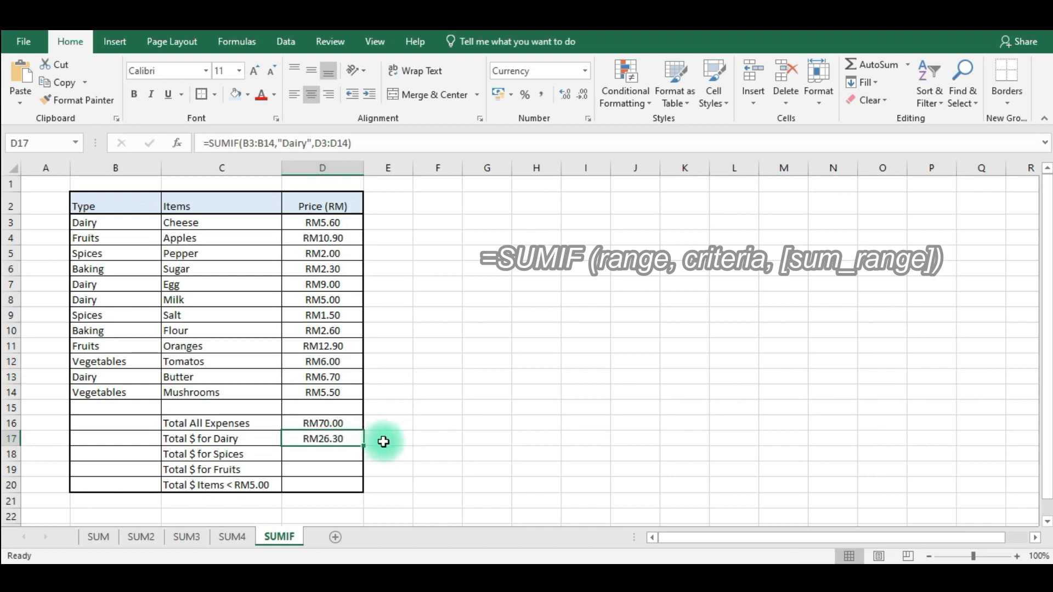
Step: Total the Spices expenses in D18 and the Fruits expenses in D19, using =SUMIF(B3:B14,"Fruits",D3:D14) for Fruits
{"action": "left_click", "coordinate": [321, 456]}
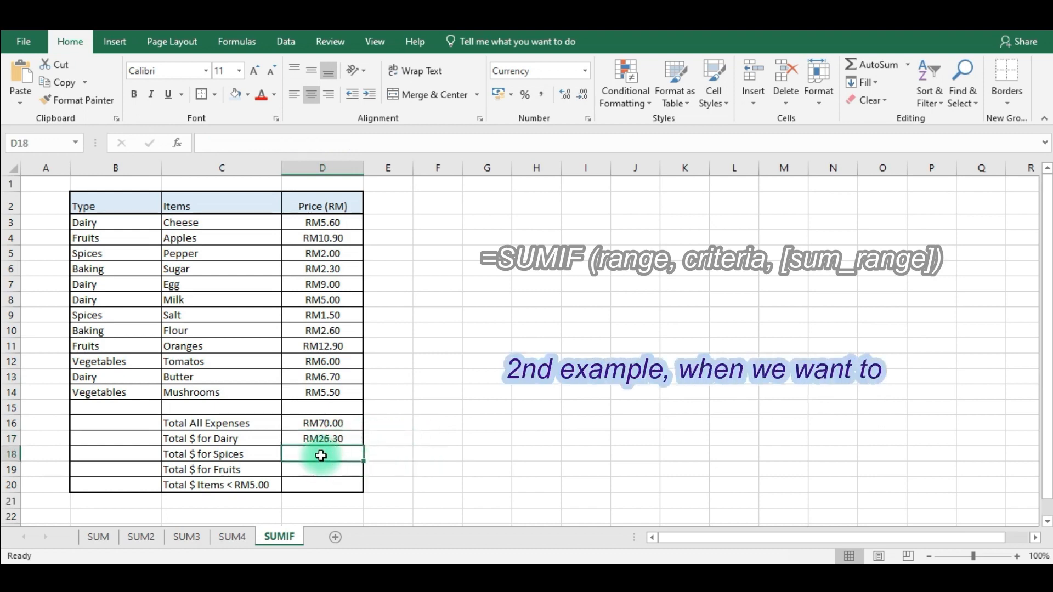
{"action": "type", "text": "=sumif(B3:B14,\"Fruits\","}
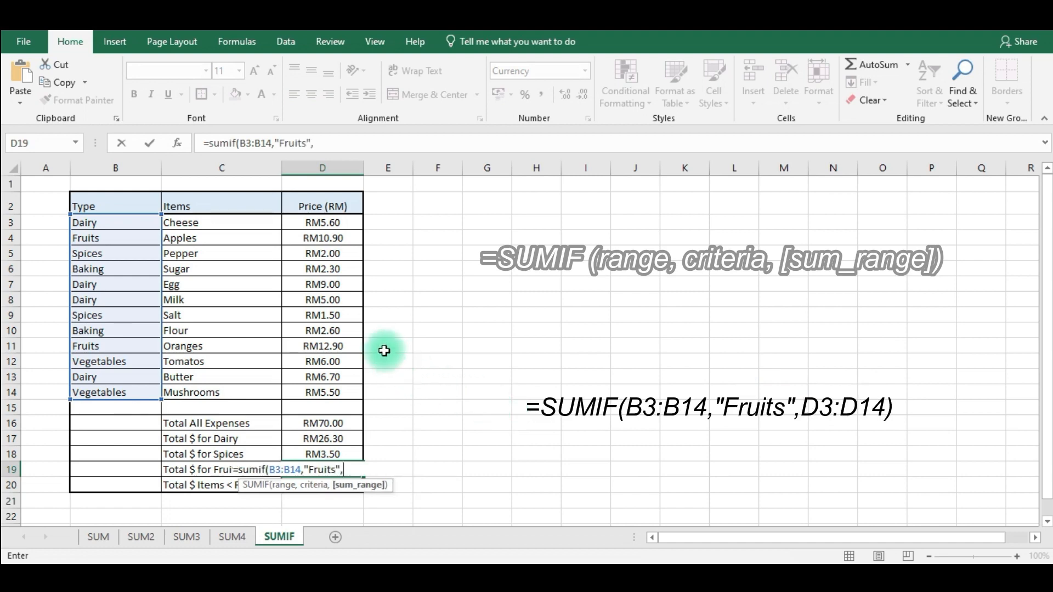
{"action": "left_click_drag", "start_coordinate": [323, 219], "coordinate": [334, 395]}
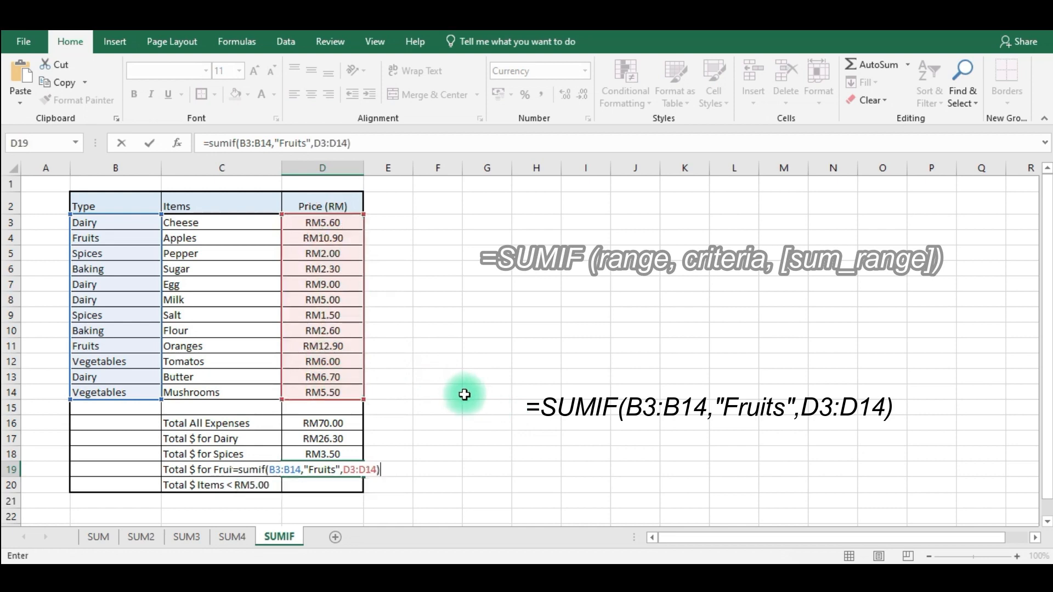
{"action": "key", "text": "Return"}
Step: Check the Fruits formula in D19 against the apples and oranges prices, and examine the item prices below RM5.00
{"action": "left_click", "coordinate": [348, 470]}
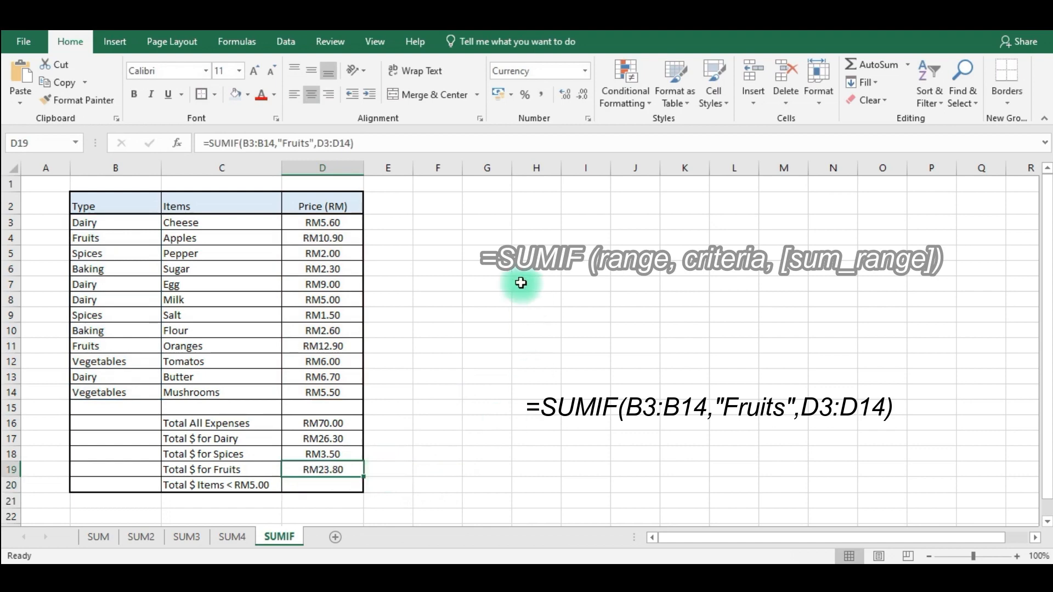
{"action": "left_click", "coordinate": [329, 238]}
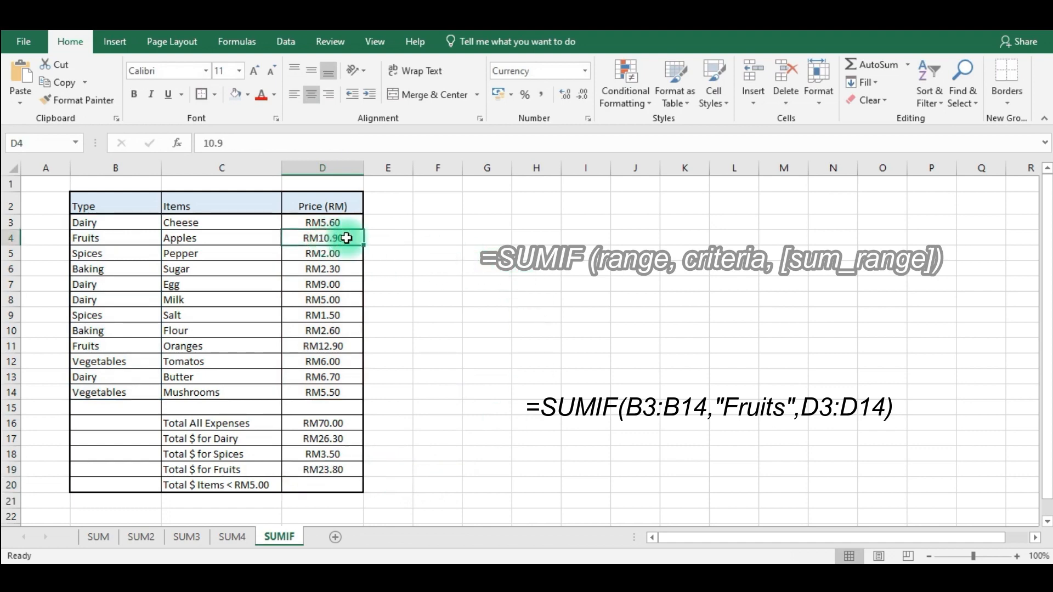
{"action": "left_click", "coordinate": [341, 346]}
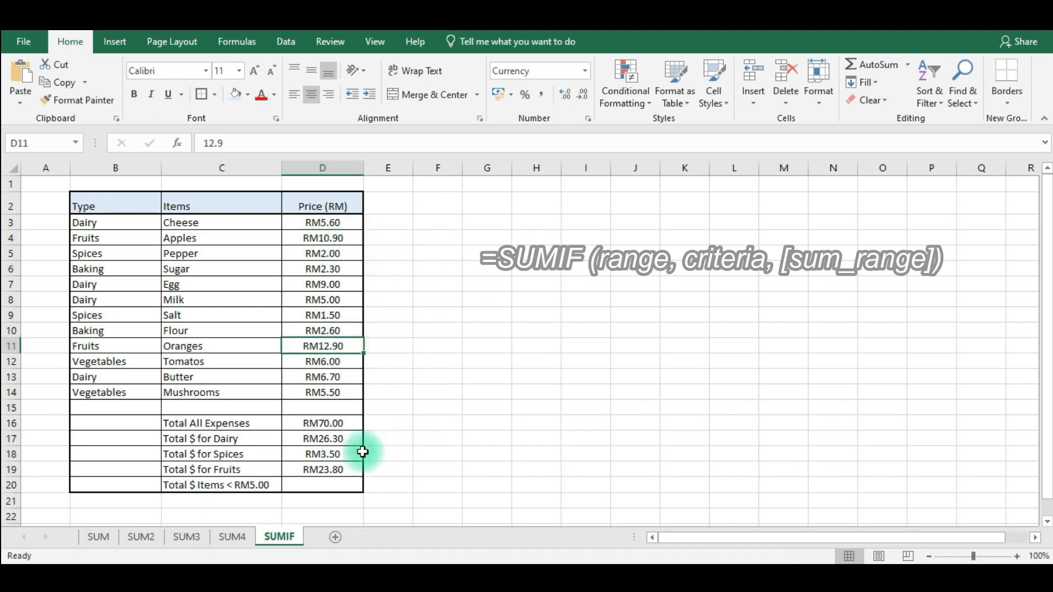
{"action": "left_click", "coordinate": [345, 469]}
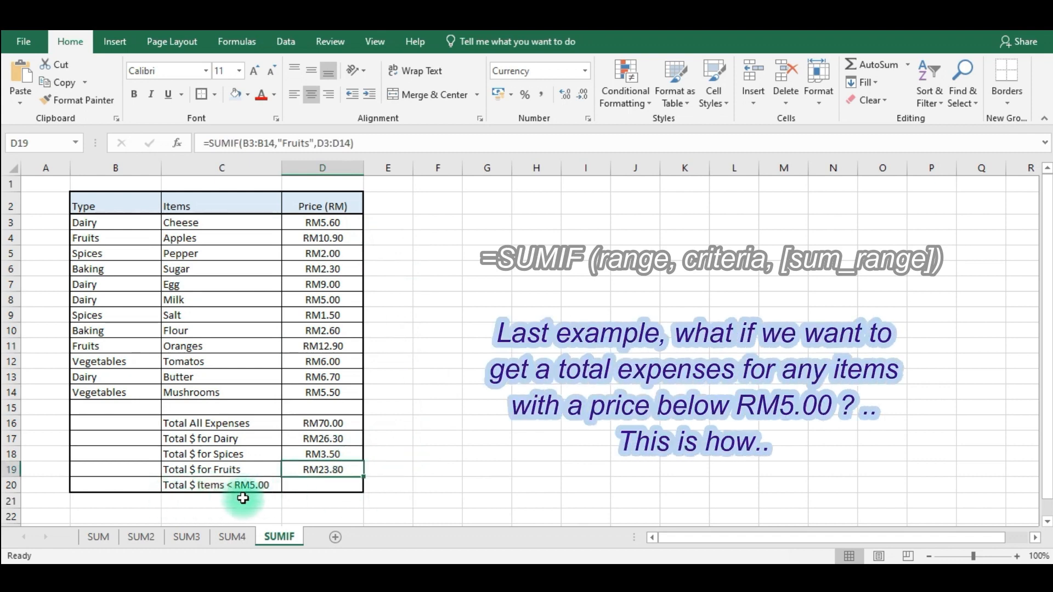
{"action": "left_click", "coordinate": [339, 255]}
{"action": "left_click", "coordinate": [340, 269]}
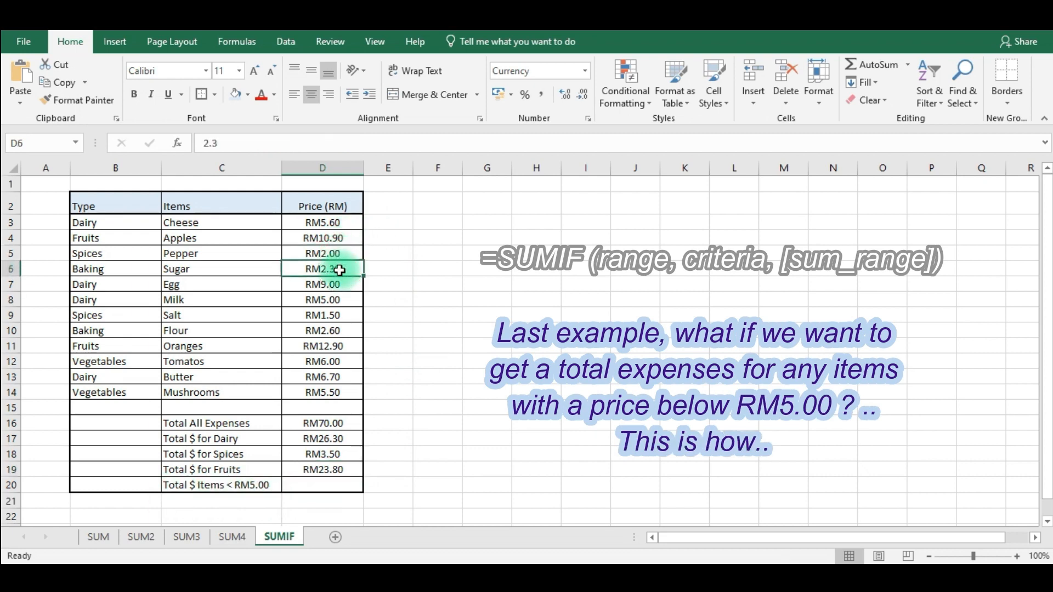
{"action": "left_click", "coordinate": [336, 314]}
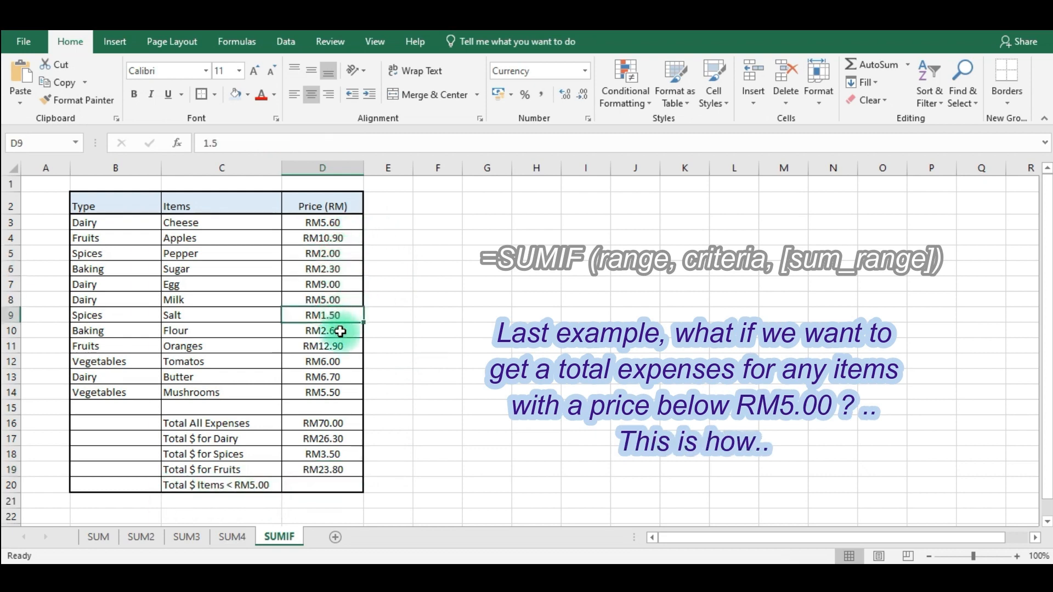
{"action": "left_click", "coordinate": [341, 331]}
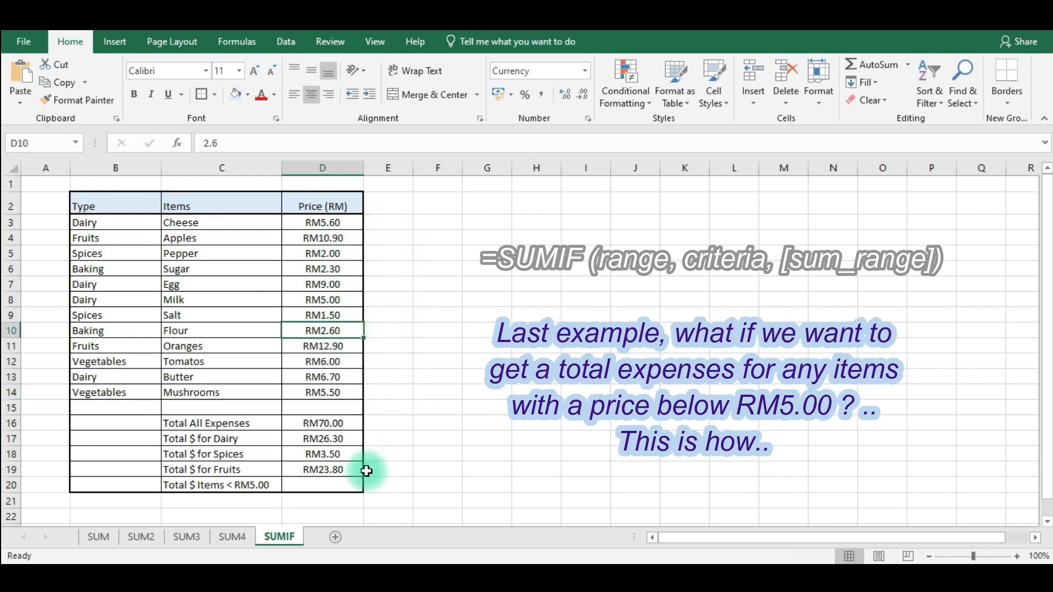
Step: Total the prices of items below RM5.00 in cell D20 with the formula =SUMIF(D3:D14,"<5",D3:D14)
{"action": "left_click", "coordinate": [320, 485]}
{"action": "type", "text": "="}
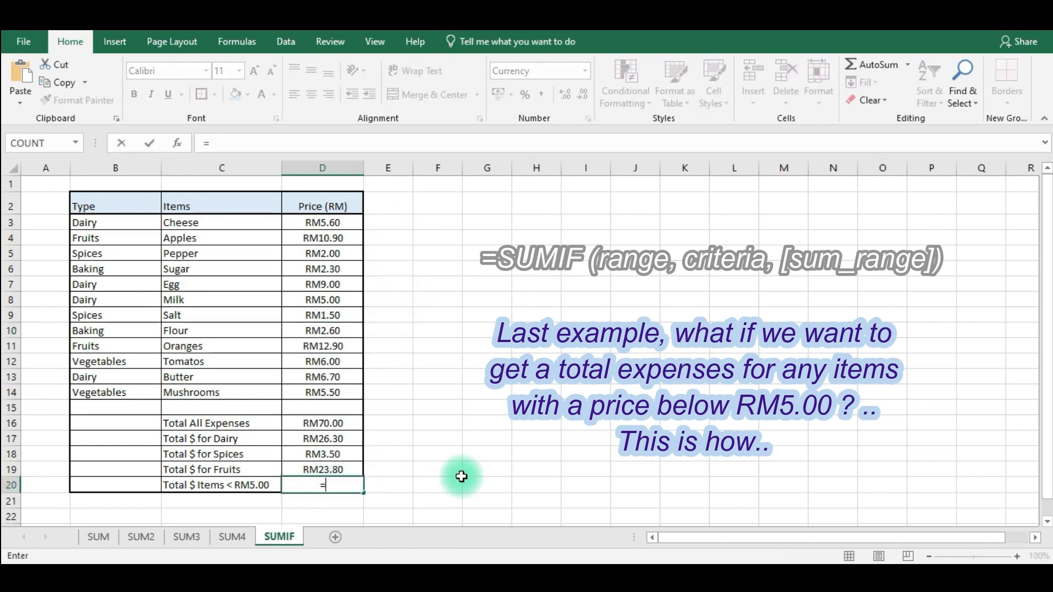
{"action": "type", "text": "sum"}
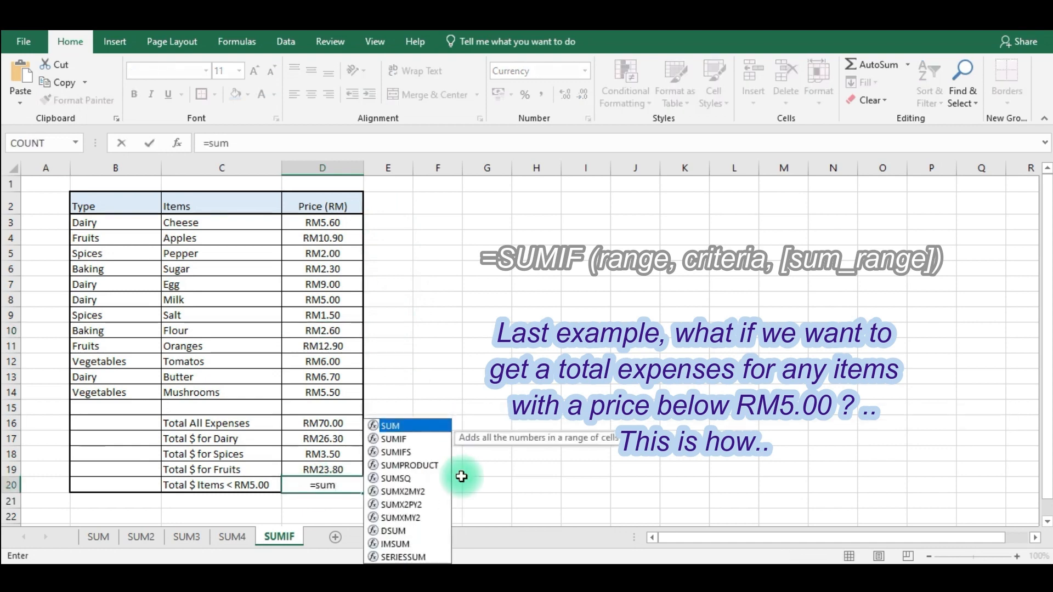
{"action": "type", "text": "if"}
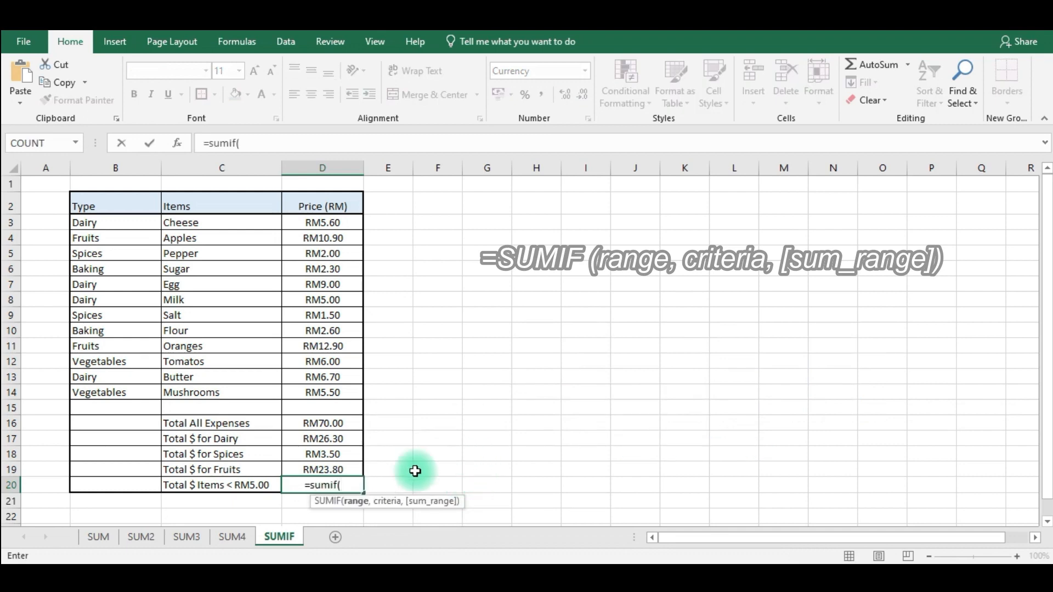
{"action": "type", "text": "("}
{"action": "left_click_drag", "start_coordinate": [335, 222], "coordinate": [329, 393]}
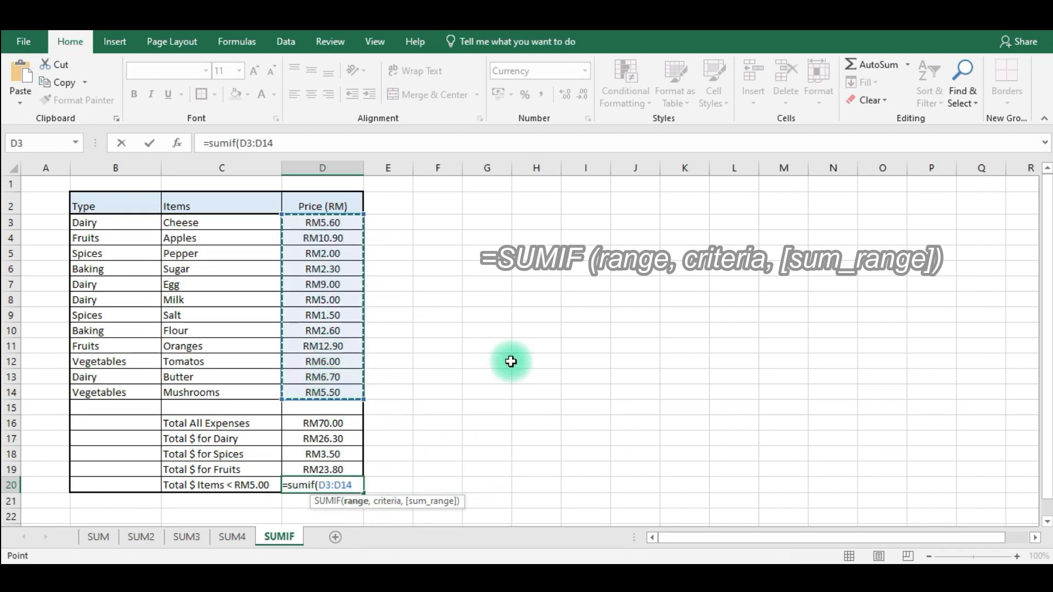
{"action": "type", "text": ","}
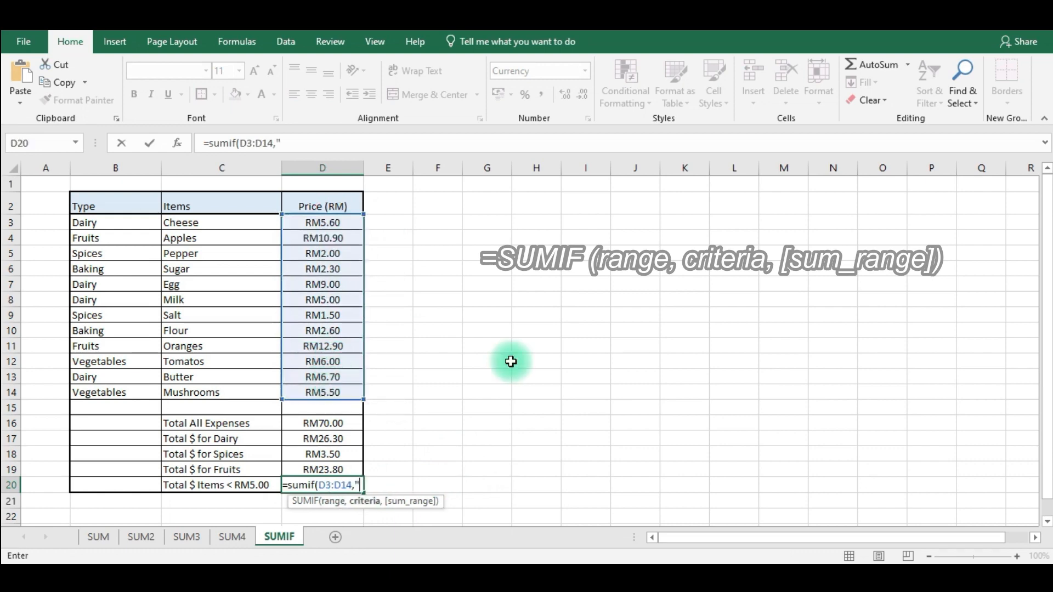
{"action": "type", "text": "\"<5\","}
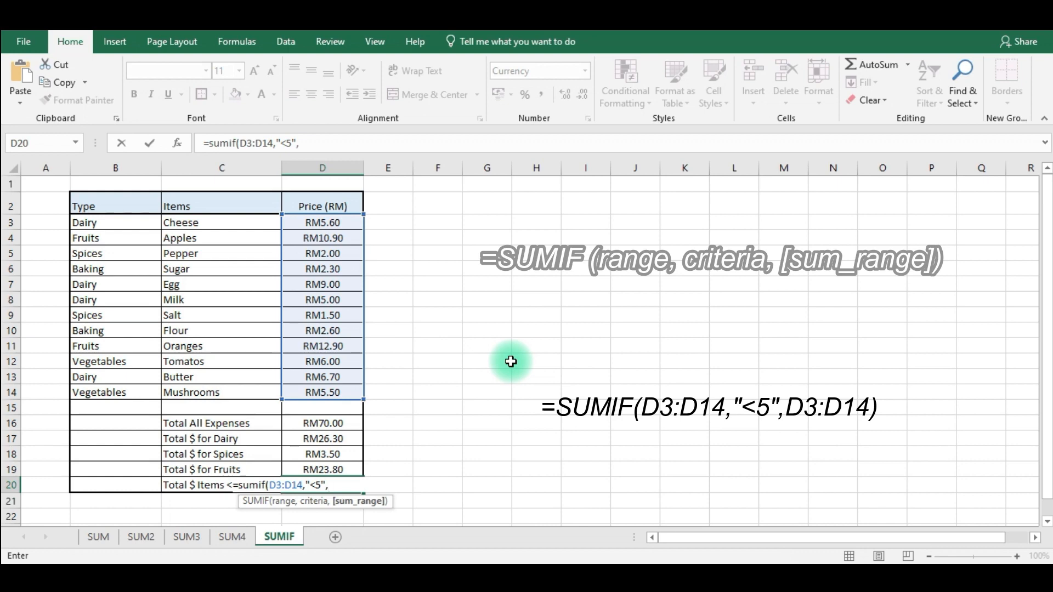
{"action": "left_click", "coordinate": [327, 223]}
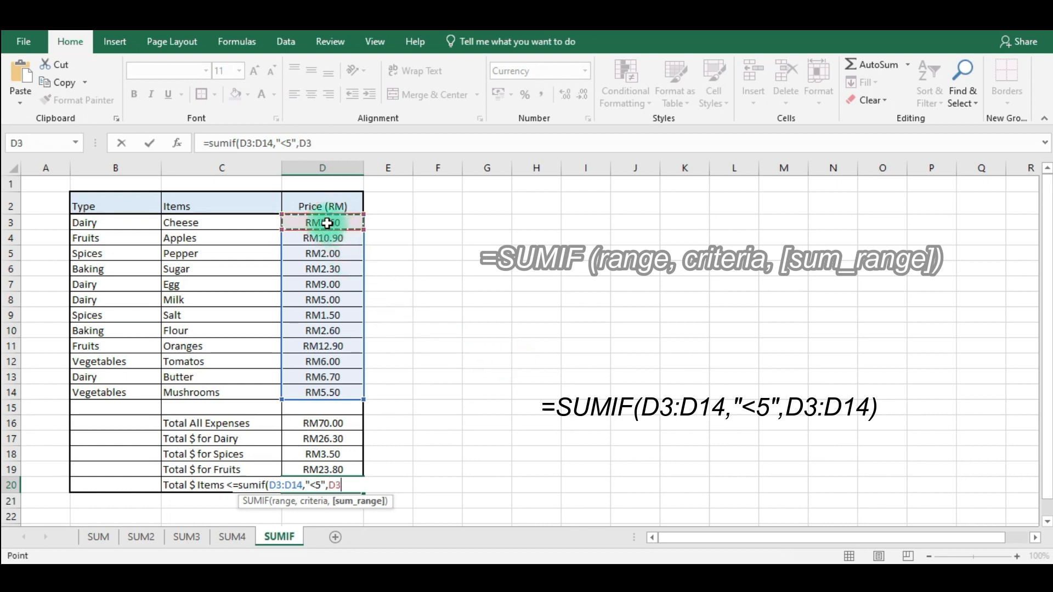
{"action": "left_click_drag", "start_coordinate": [327, 223], "coordinate": [341, 393]}
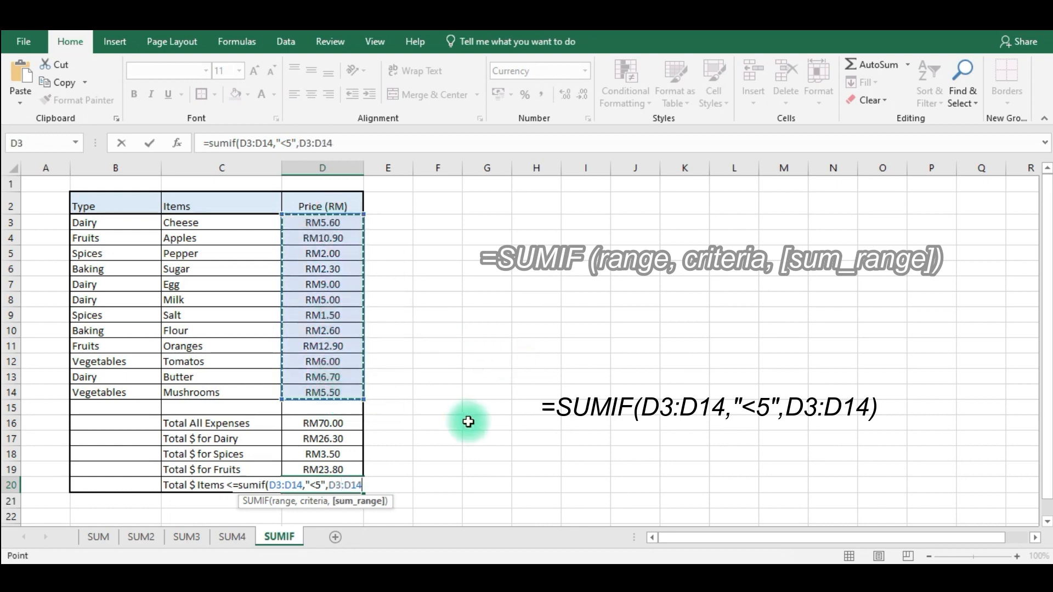
{"action": "type", "text": ")"}
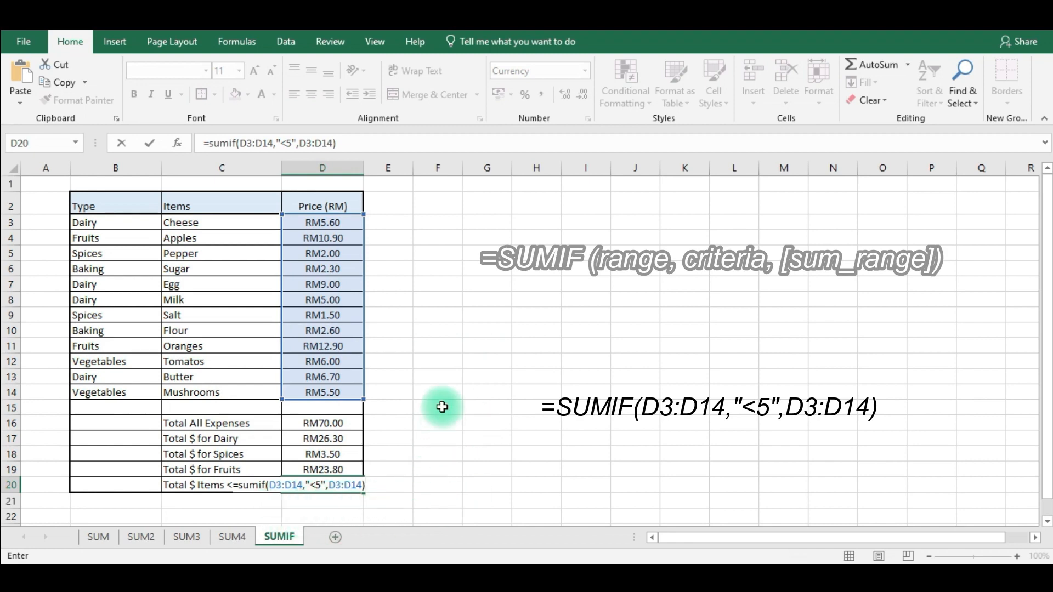
{"action": "key", "text": "Return"}
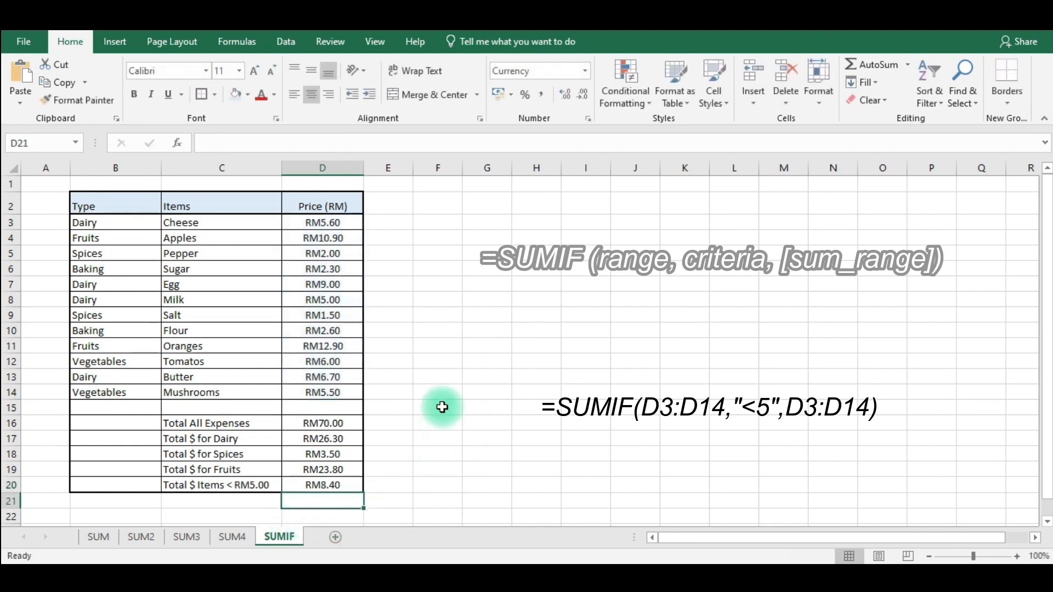
Step: Check the formula in D20 against the pepper, sugar, salt and flour prices, and select the whole table B2:D20
{"action": "left_click", "coordinate": [334, 486]}
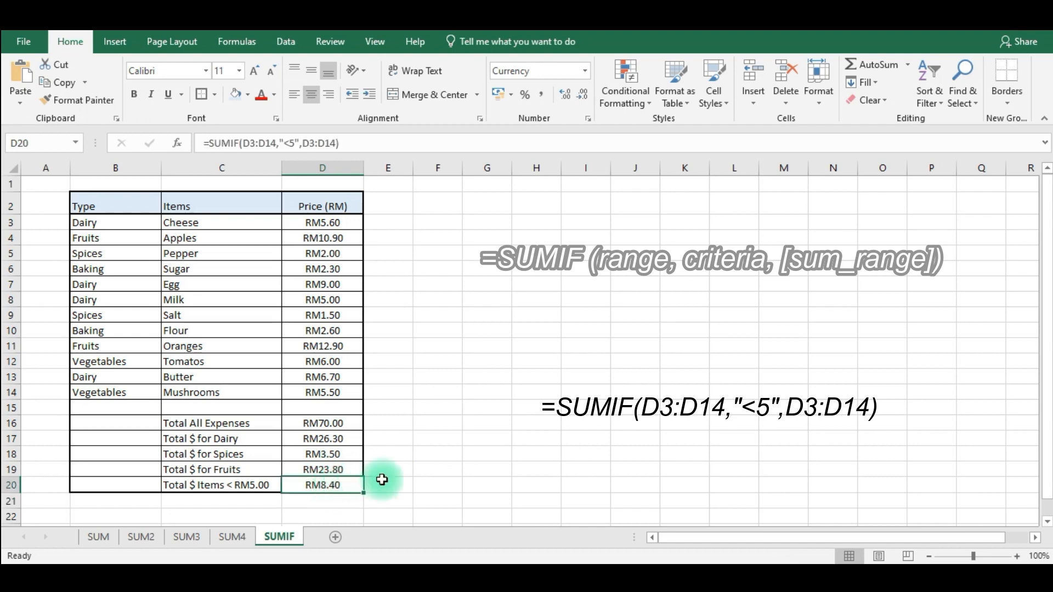
{"action": "left_click", "coordinate": [336, 254]}
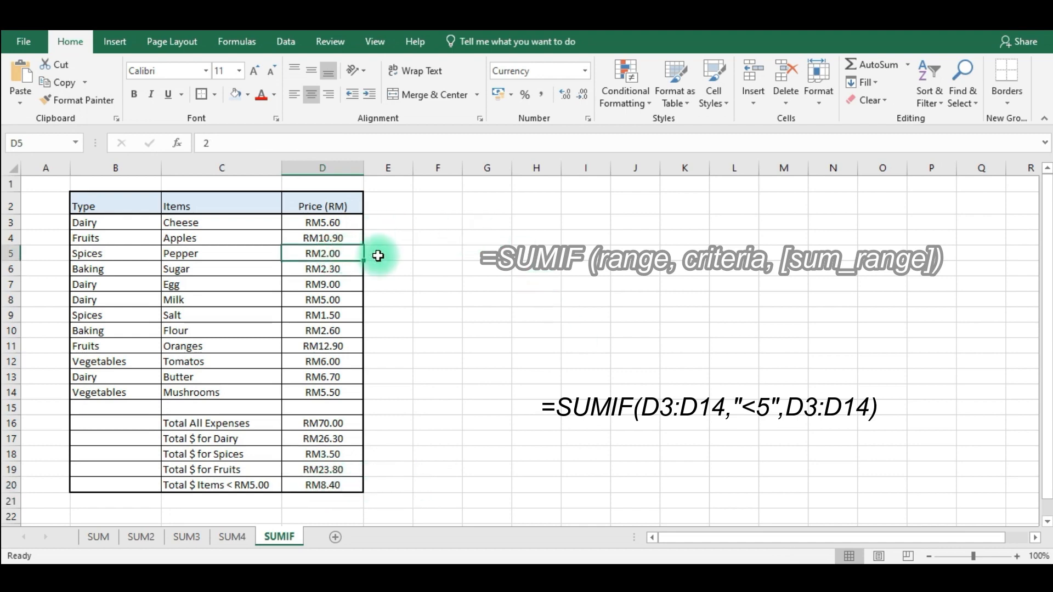
{"action": "left_click", "coordinate": [343, 269]}
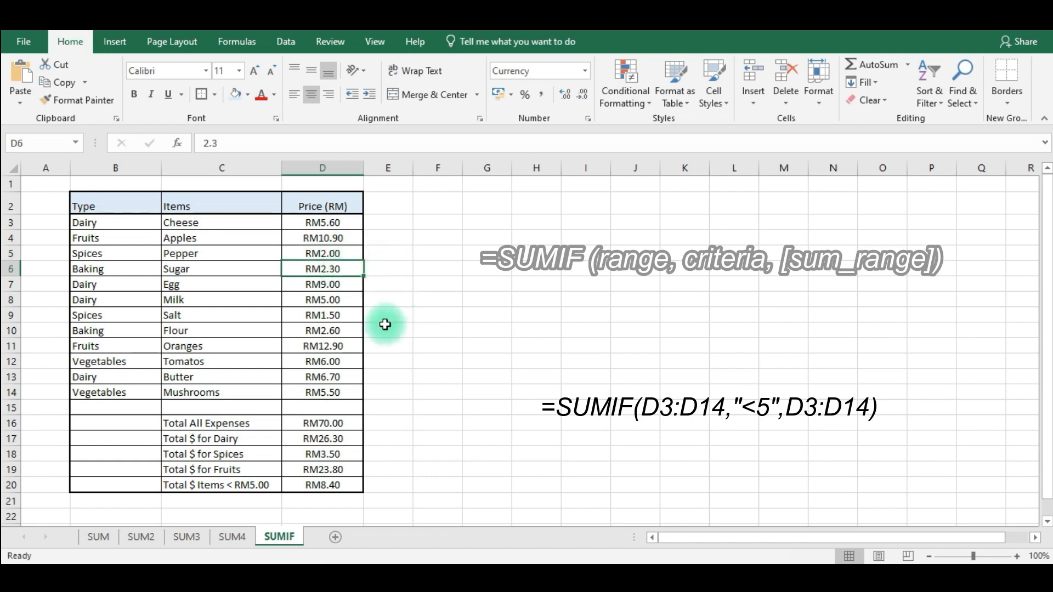
{"action": "left_click", "coordinate": [342, 316]}
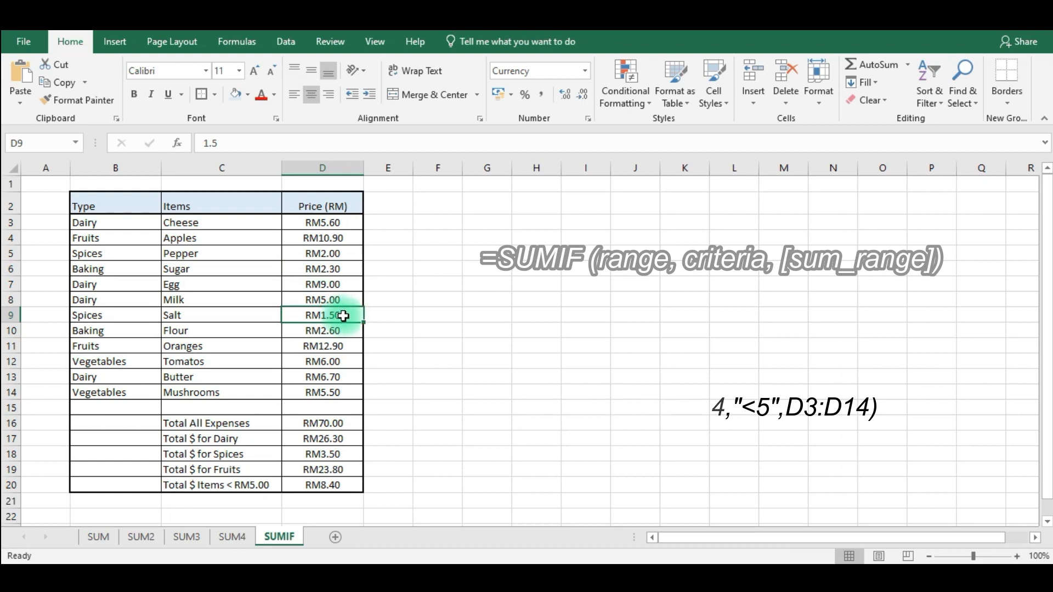
{"action": "left_click", "coordinate": [346, 331]}
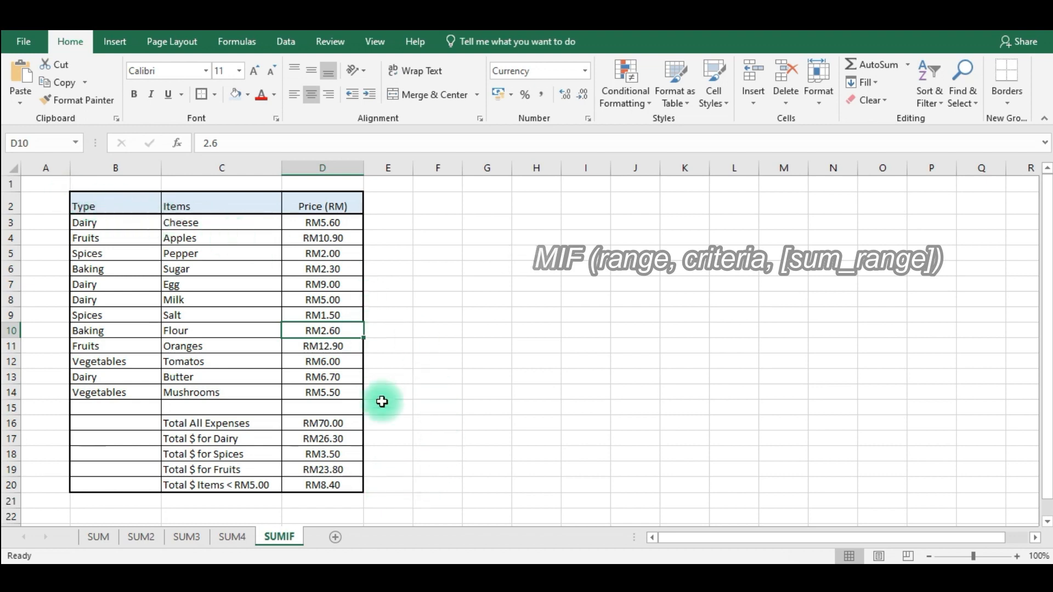
{"action": "left_click", "coordinate": [380, 482]}
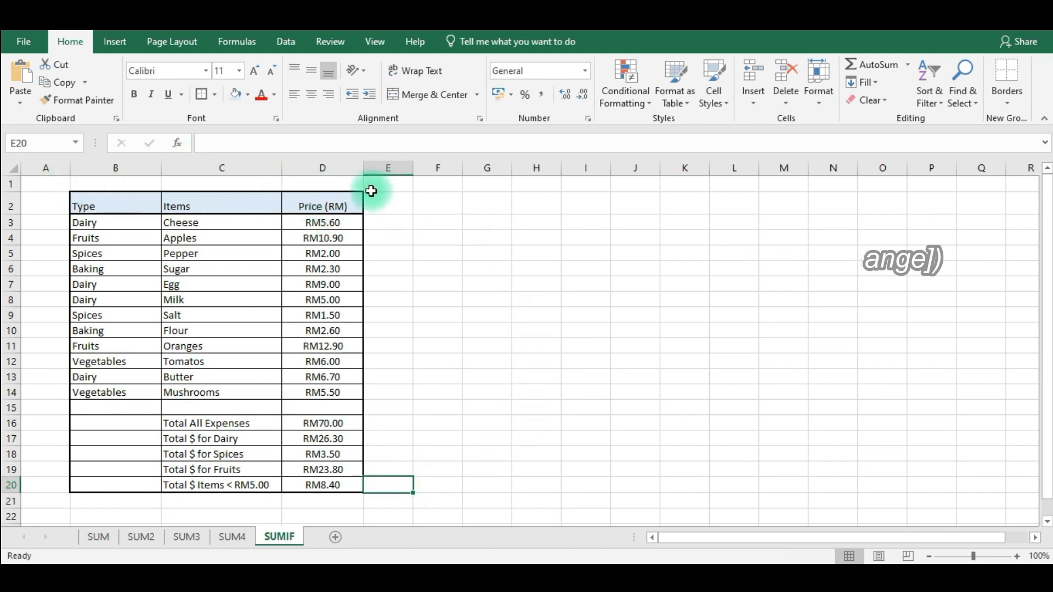
{"action": "left_click_drag", "start_coordinate": [90, 201], "coordinate": [337, 483]}
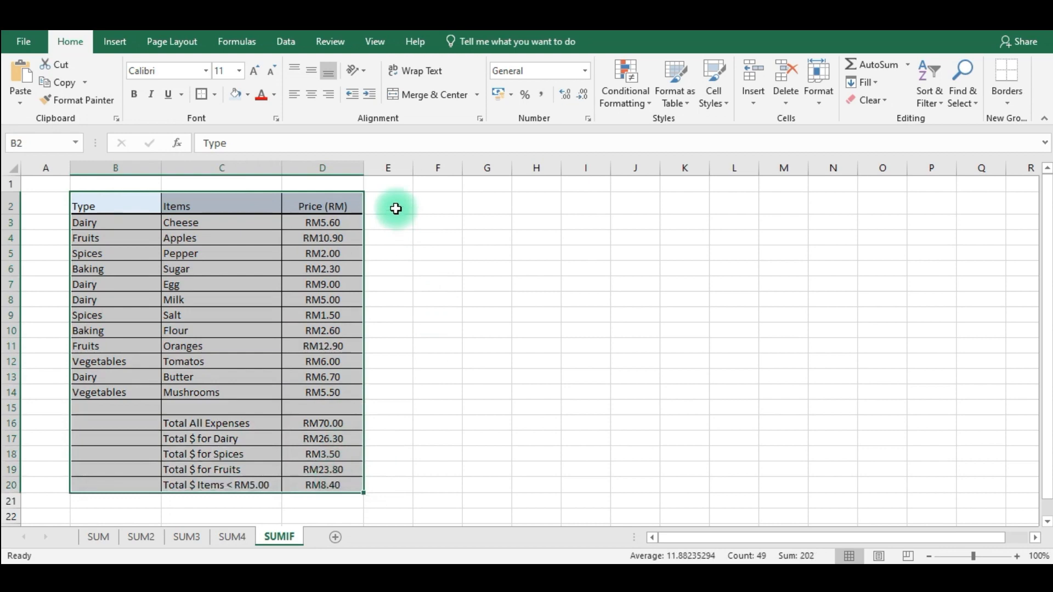